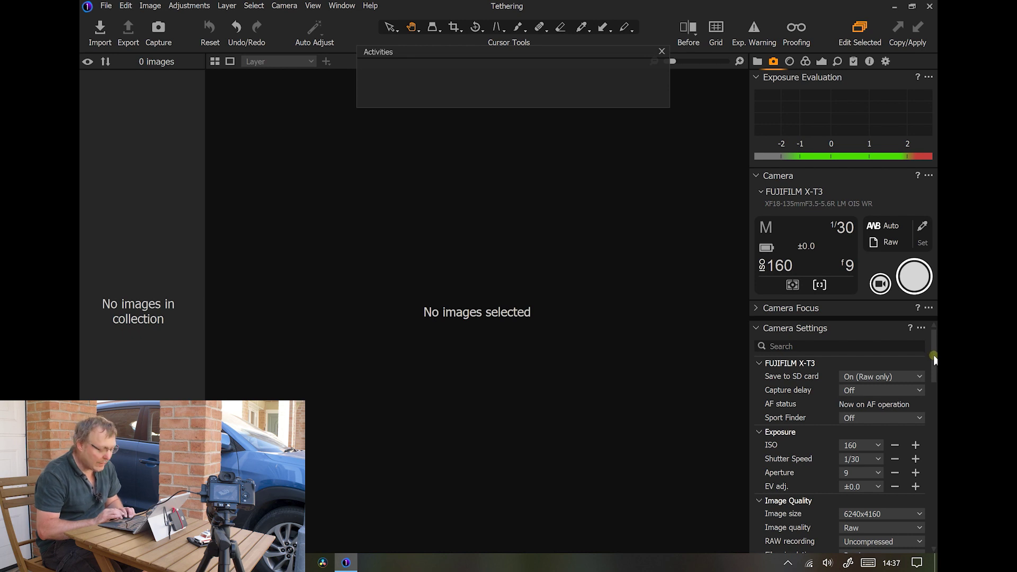
{"action": "left_click_drag", "start_coordinate": [934, 360], "coordinate": [934, 372]}
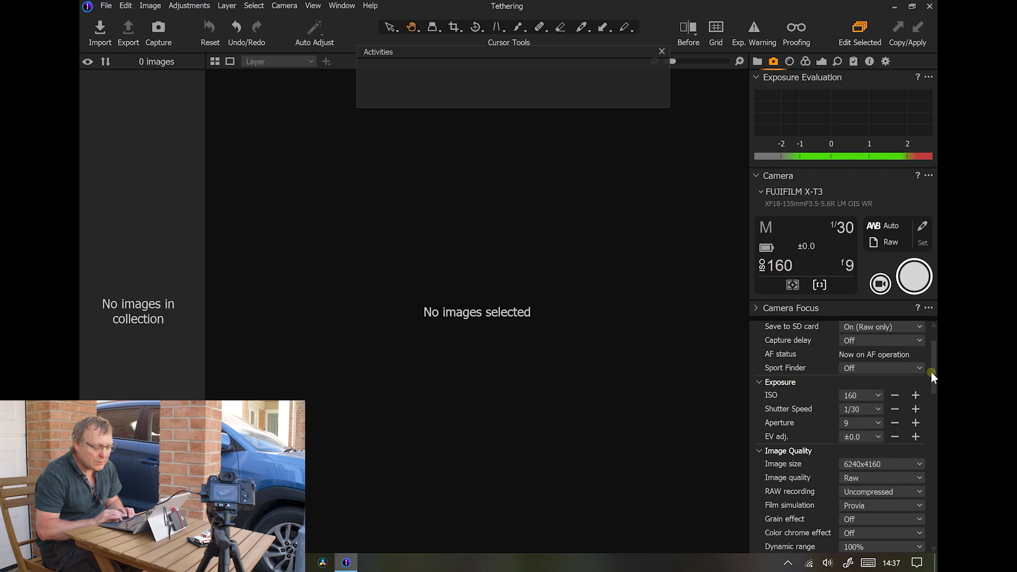
{"action": "left_click_drag", "start_coordinate": [934, 366], "coordinate": [934, 389]}
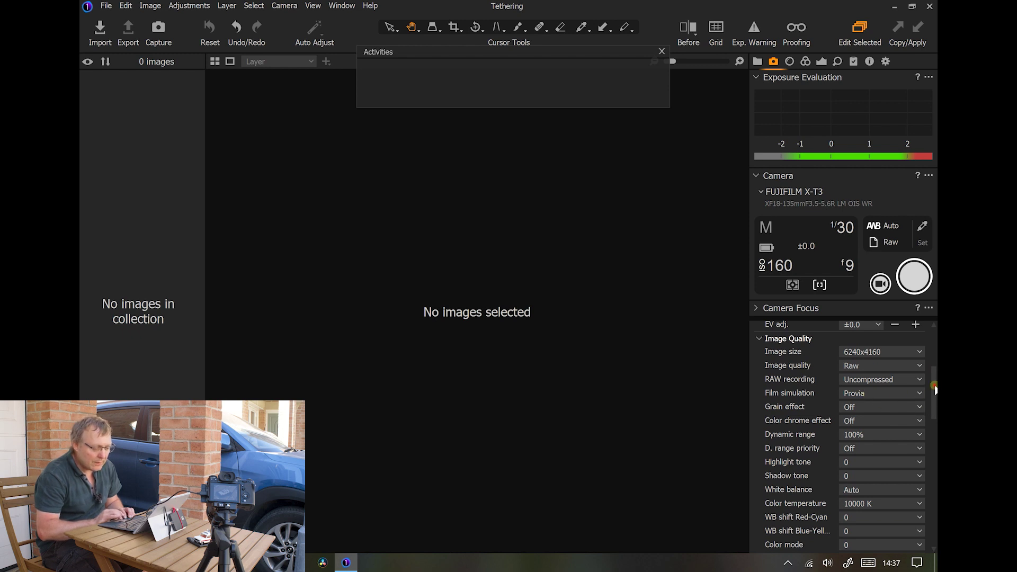
{"action": "scroll", "coordinate": [935, 390], "scroll_direction": "down", "scroll_amount": 5}
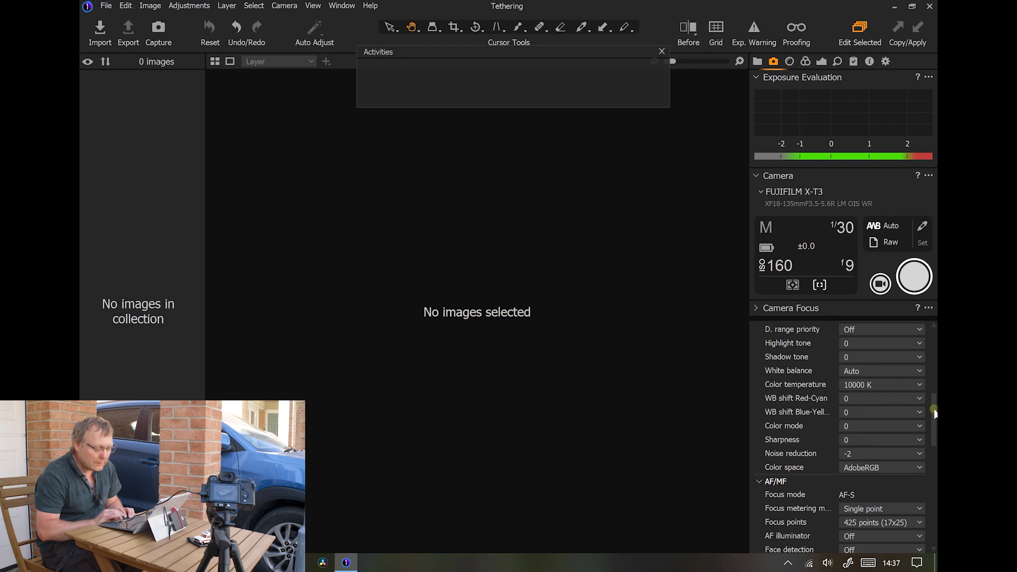
{"action": "scroll", "coordinate": [934, 413], "scroll_direction": "down", "scroll_amount": 5}
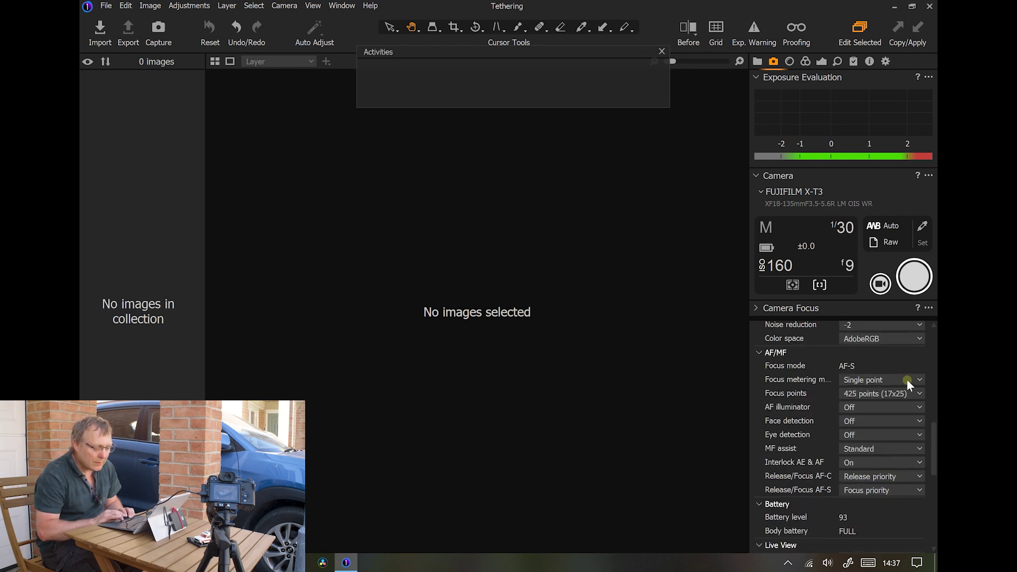
{"action": "left_click", "coordinate": [919, 381]}
{"action": "left_click", "coordinate": [882, 369]}
{"action": "scroll", "coordinate": [900, 411], "scroll_direction": "down", "scroll_amount": 5}
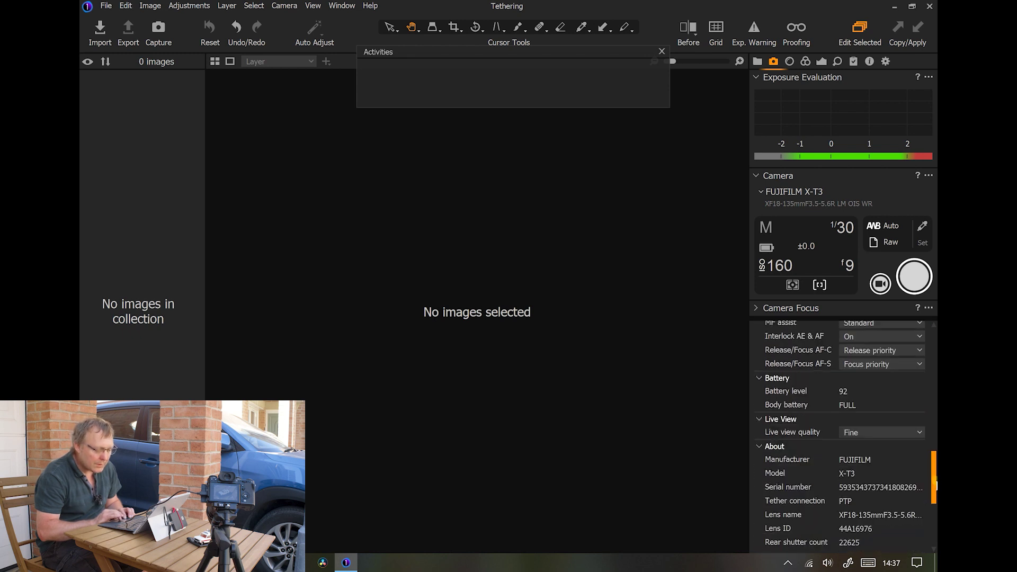
{"action": "scroll", "coordinate": [927, 449], "scroll_direction": "down", "scroll_amount": 3}
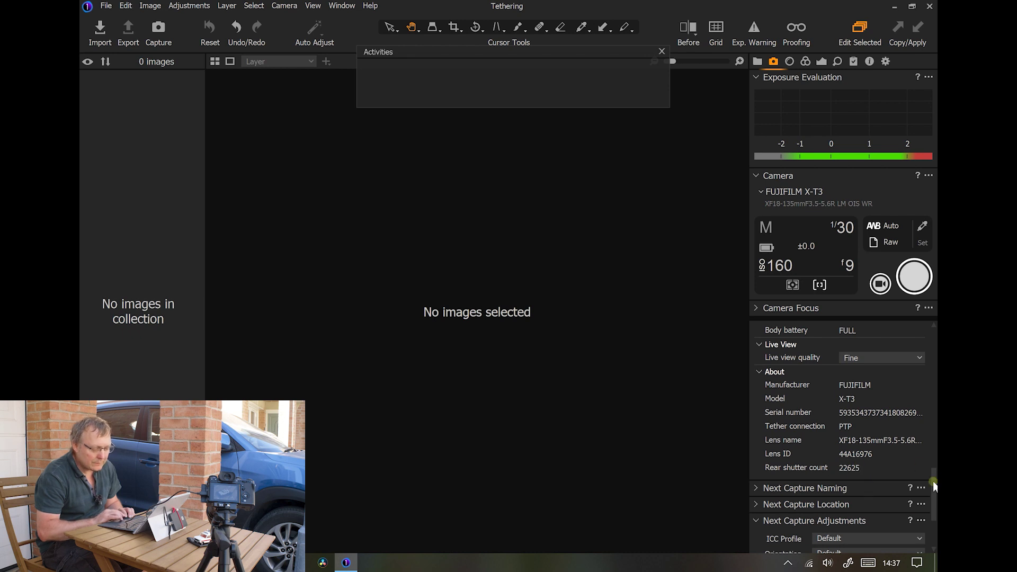
{"action": "left_click_drag", "start_coordinate": [934, 487], "coordinate": [934, 349]}
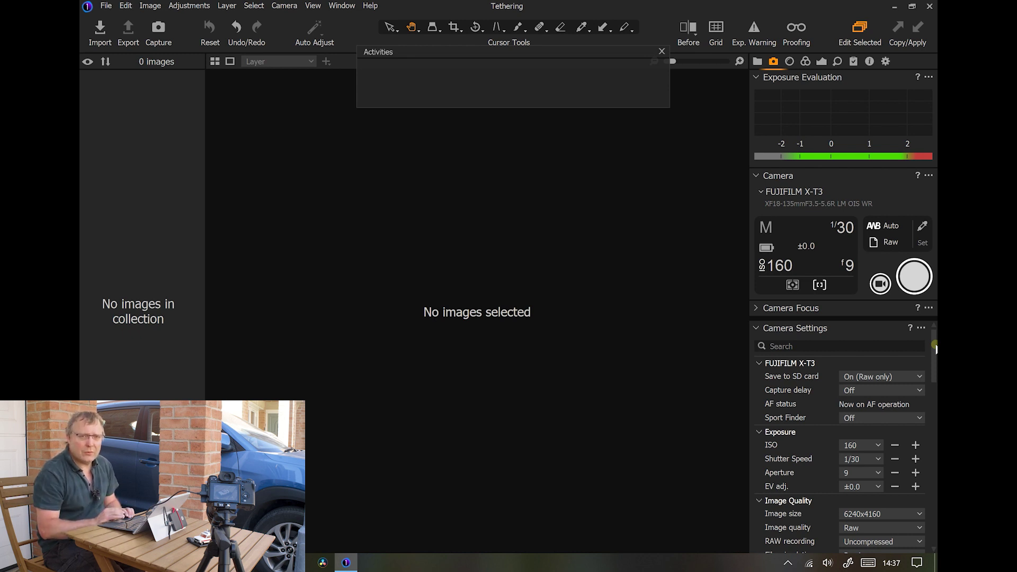
Capture the first tethered shot, Tethering00035.raf, and briefly check it for overexposed highlights.
{"action": "left_click", "coordinate": [908, 277]}
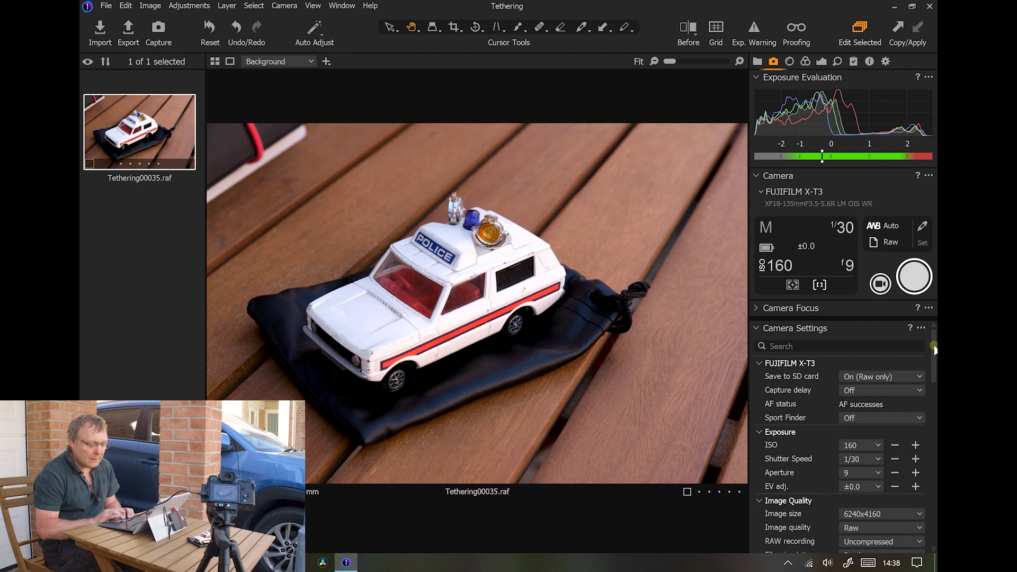
{"action": "scroll", "coordinate": [933, 355], "scroll_direction": "down", "scroll_amount": 1}
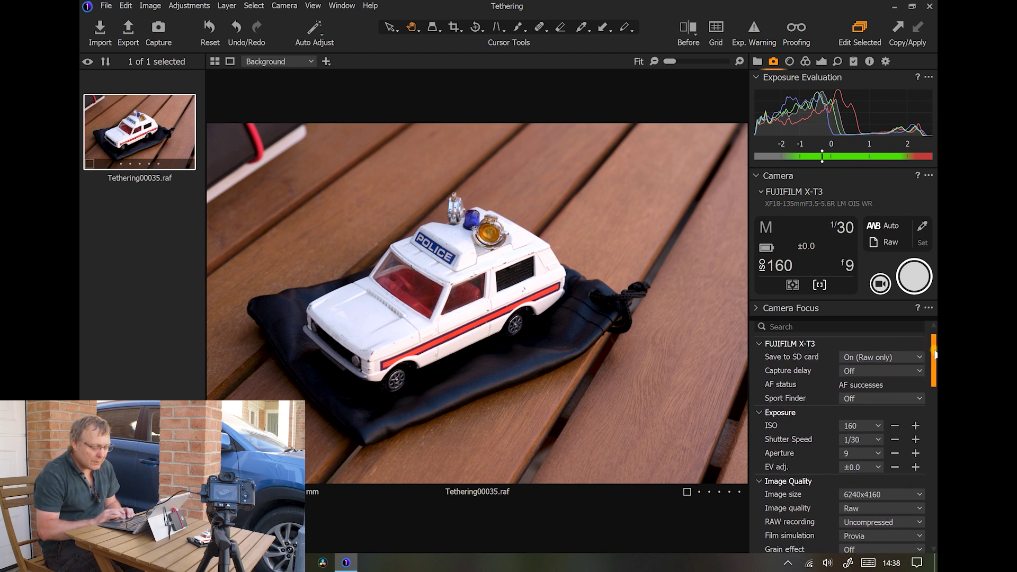
{"action": "scroll", "coordinate": [895, 460], "scroll_direction": "up", "scroll_amount": 1}
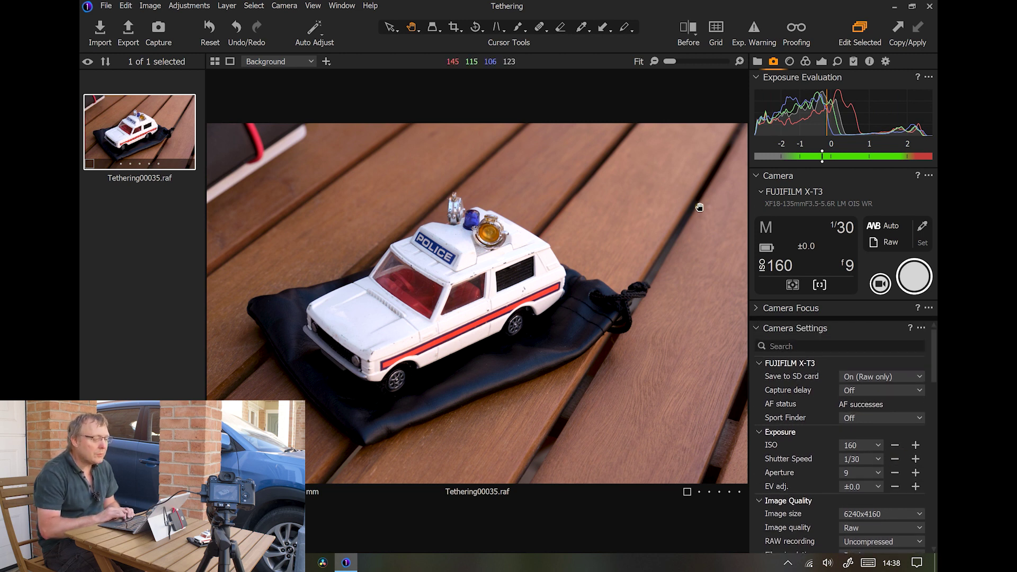
{"action": "left_click", "coordinate": [754, 29]}
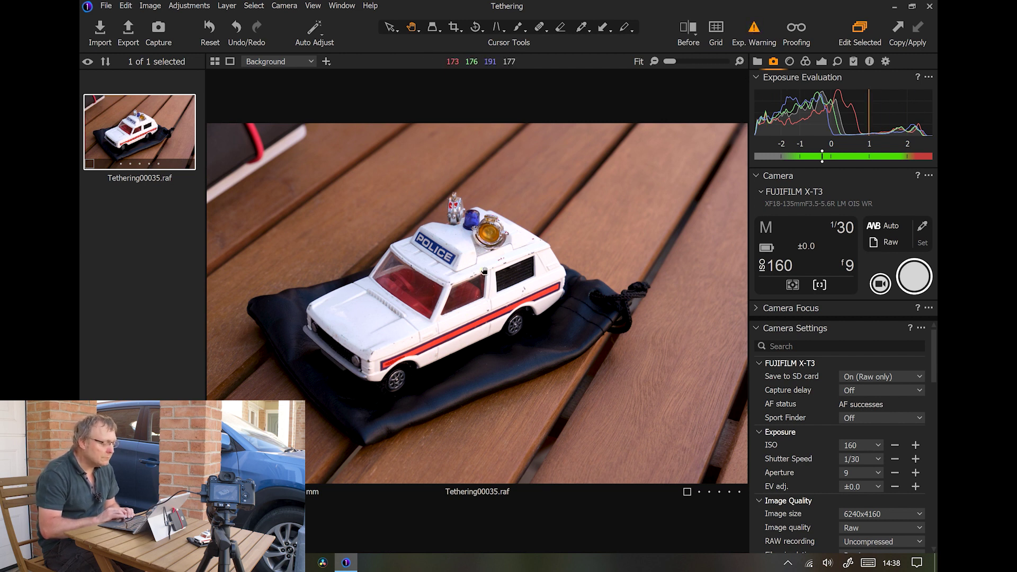
{"action": "left_click", "coordinate": [754, 29]}
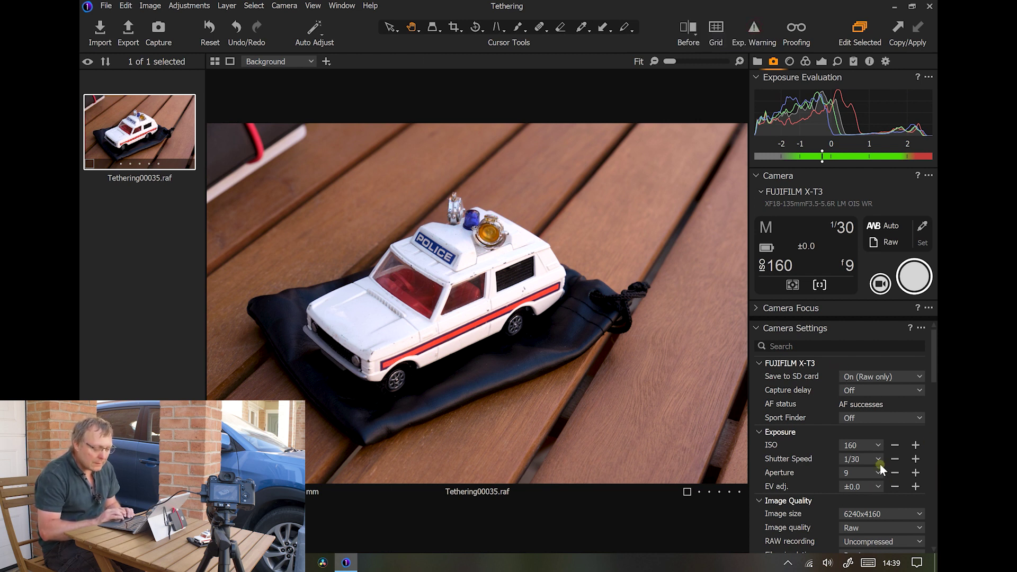
Open the aperture from f9 to f8, capture Tethering00036.raf, and briefly check highlights.
{"action": "left_click", "coordinate": [895, 472]}
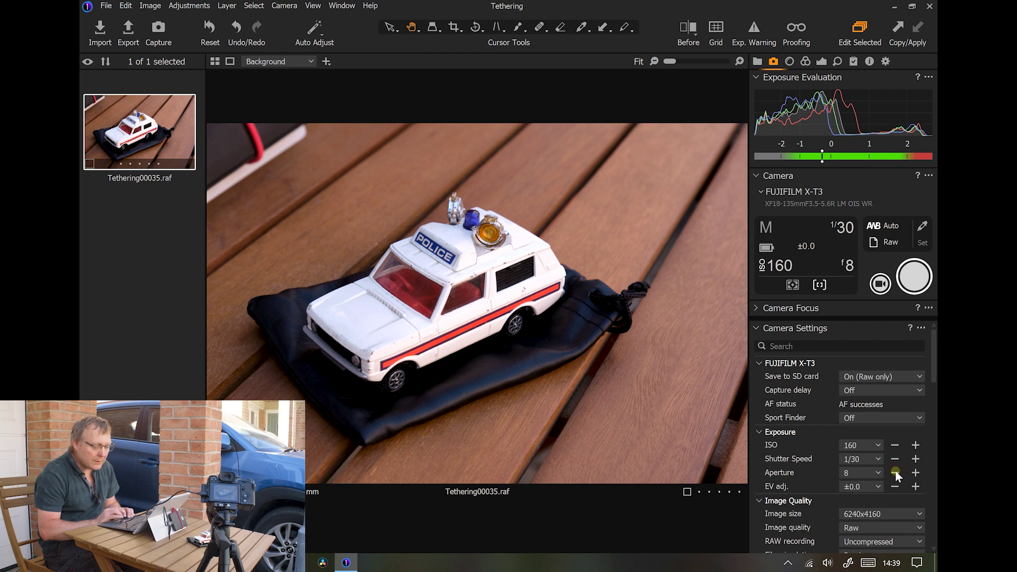
{"action": "left_click", "coordinate": [916, 272]}
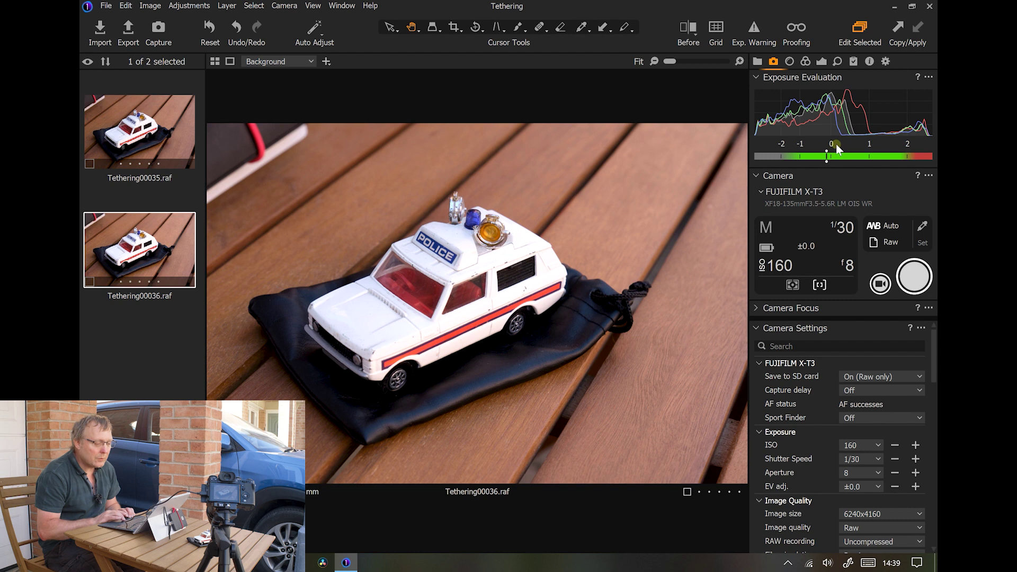
{"action": "left_click", "coordinate": [755, 32]}
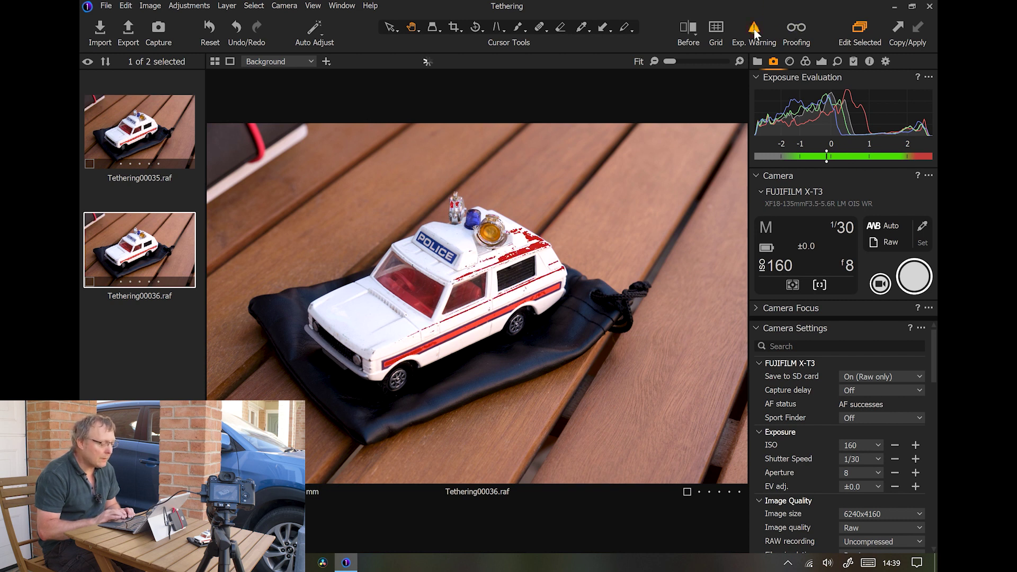
{"action": "left_click", "coordinate": [756, 34]}
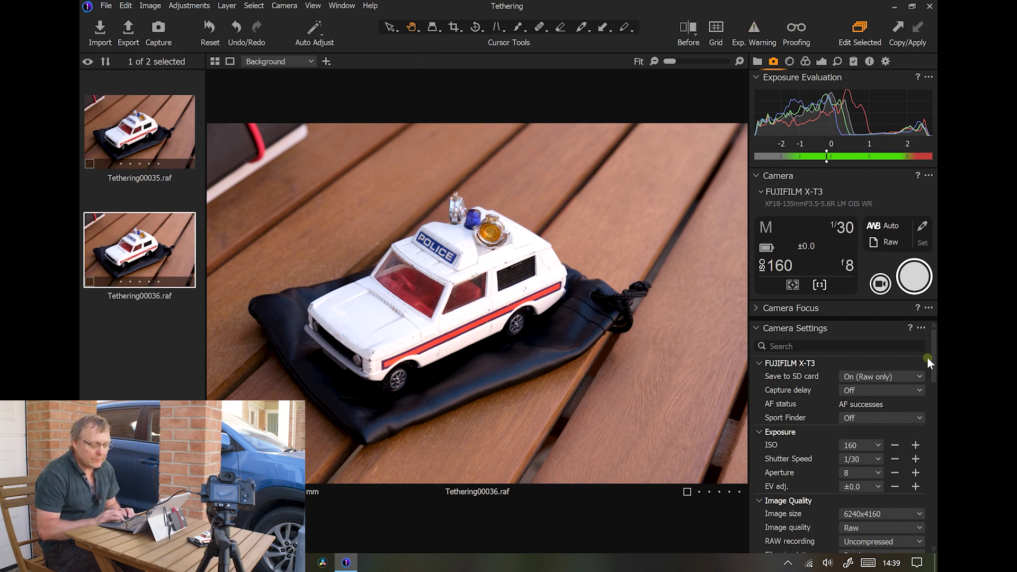
{"action": "scroll", "coordinate": [931, 360], "scroll_direction": "down", "scroll_amount": 3}
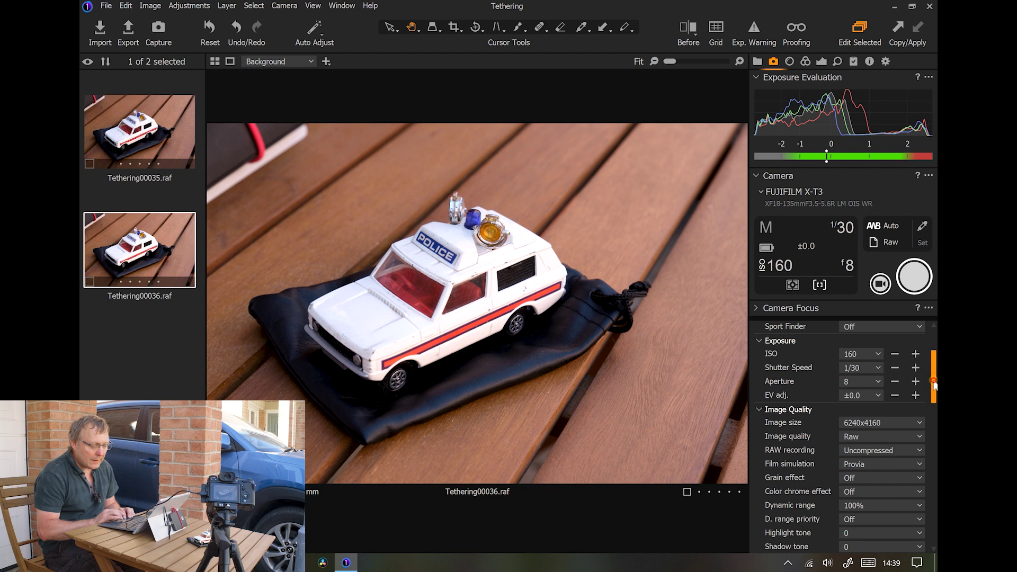
Set the film simulation to Acros and capture the black-and-white shot Tethering00037.
{"action": "scroll", "coordinate": [934, 394], "scroll_direction": "down", "scroll_amount": 3}
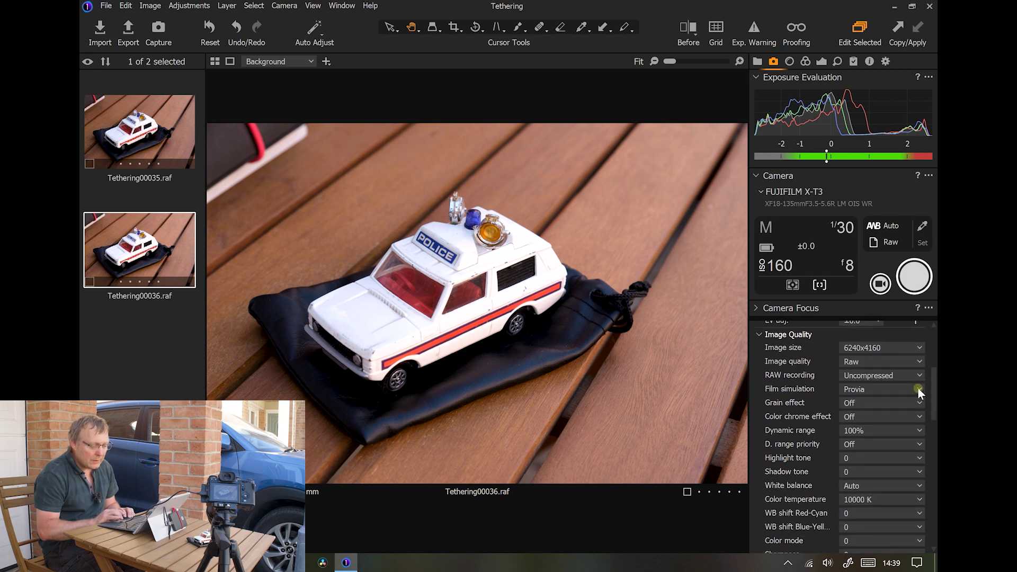
{"action": "left_click", "coordinate": [918, 390]}
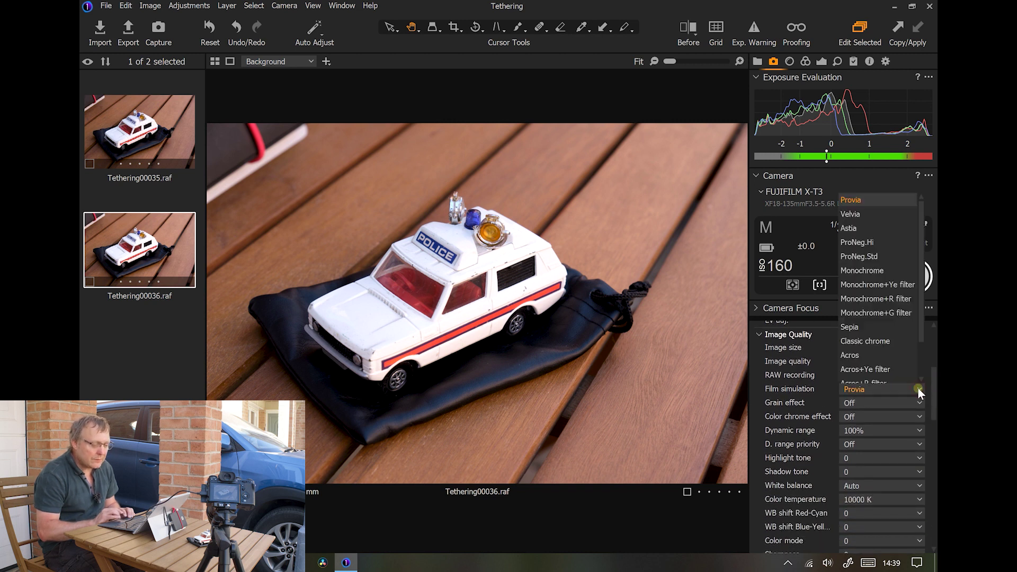
{"action": "scroll", "coordinate": [884, 359], "scroll_direction": "down", "scroll_amount": 1}
{"action": "left_click", "coordinate": [855, 318]}
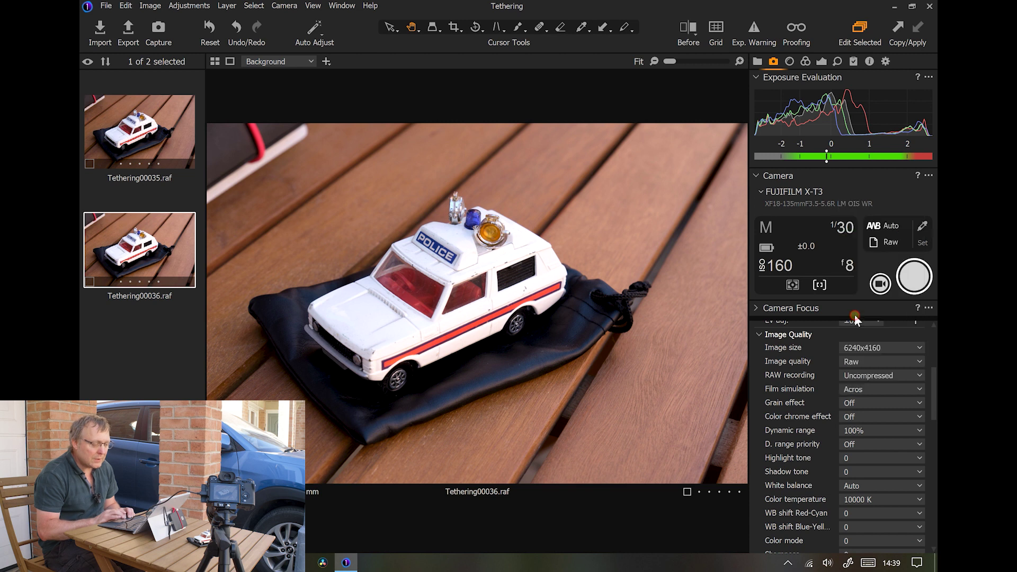
{"action": "left_click", "coordinate": [916, 275]}
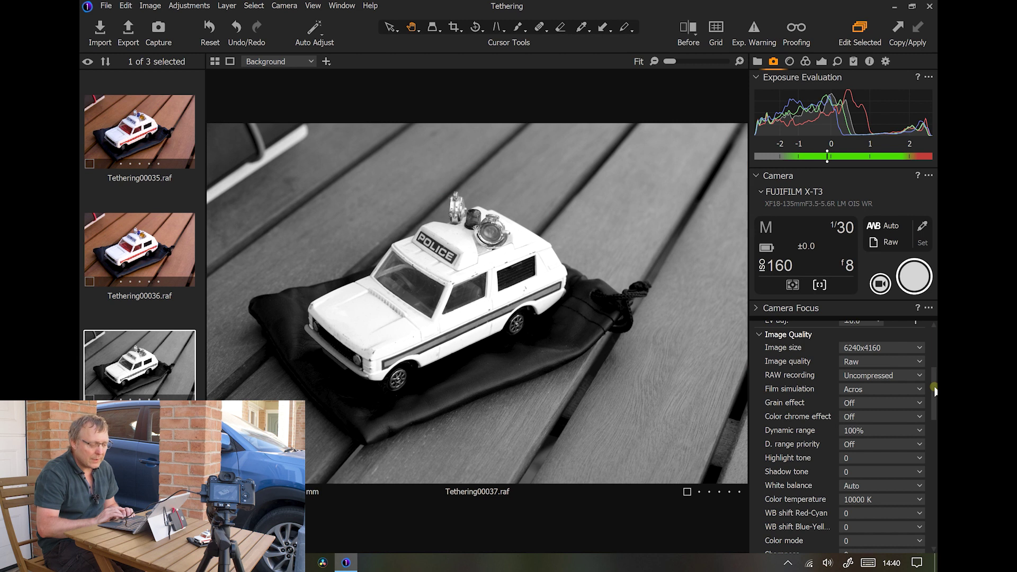
Change the film simulation from Acros to Classic chrome.
{"action": "left_click", "coordinate": [921, 389]}
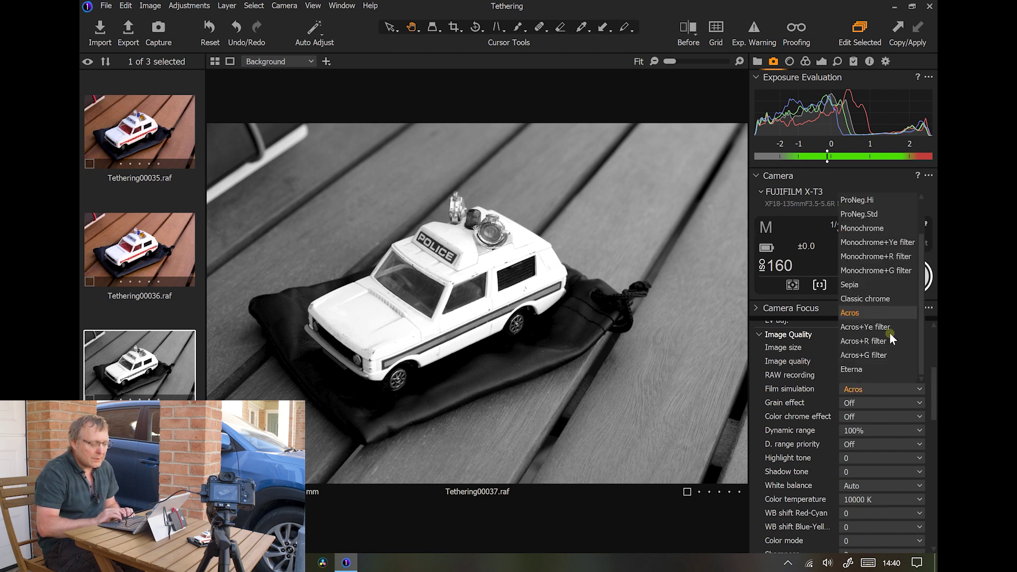
{"action": "left_click", "coordinate": [865, 284]}
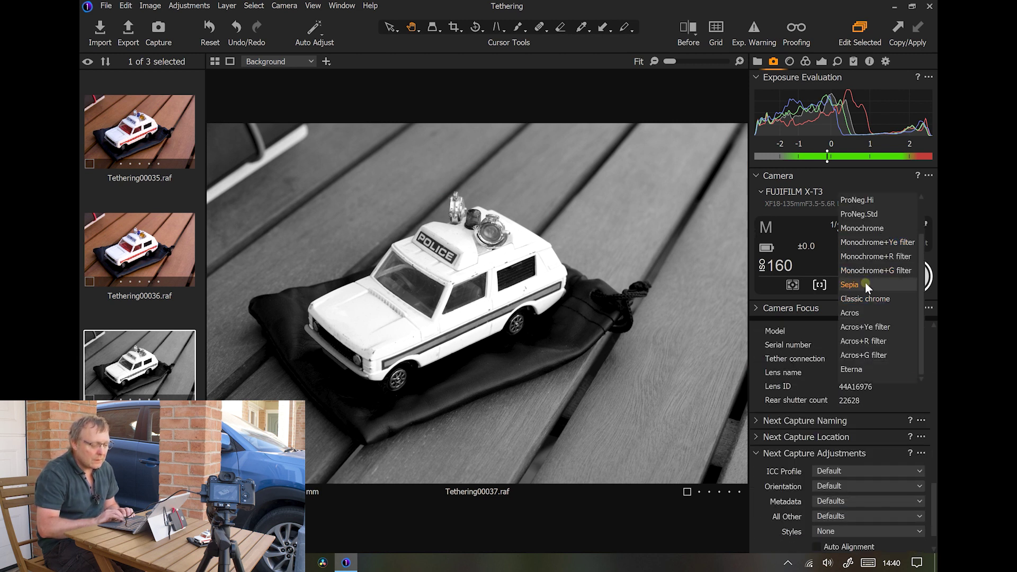
{"action": "scroll", "coordinate": [871, 325], "scroll_direction": "up", "scroll_amount": 3}
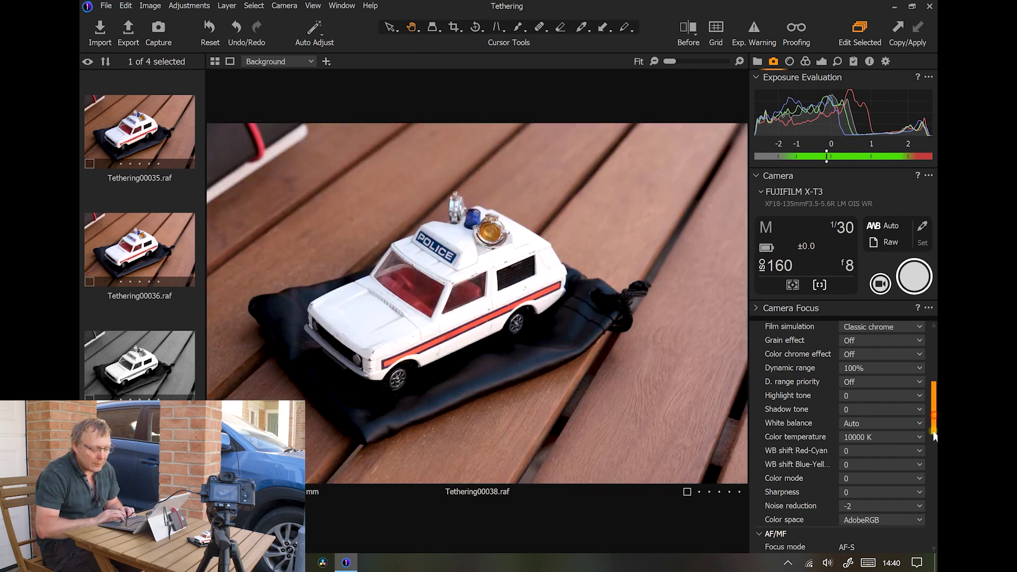
Apply the IQ Styles B&W Contrast style to the next capture and shoot Tethering00039.
{"action": "left_click_drag", "start_coordinate": [935, 405], "coordinate": [934, 548]}
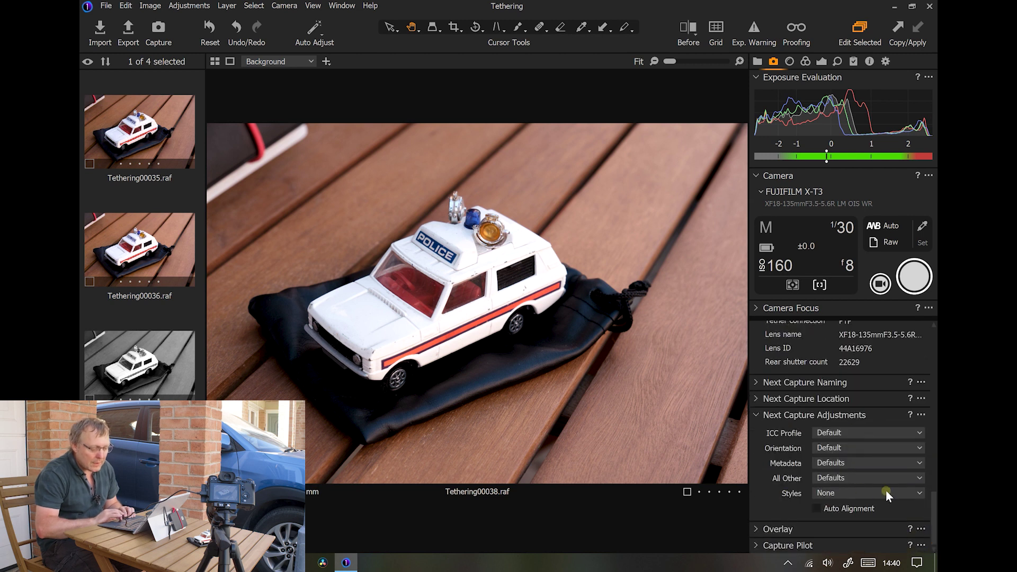
{"action": "left_click", "coordinate": [920, 493]}
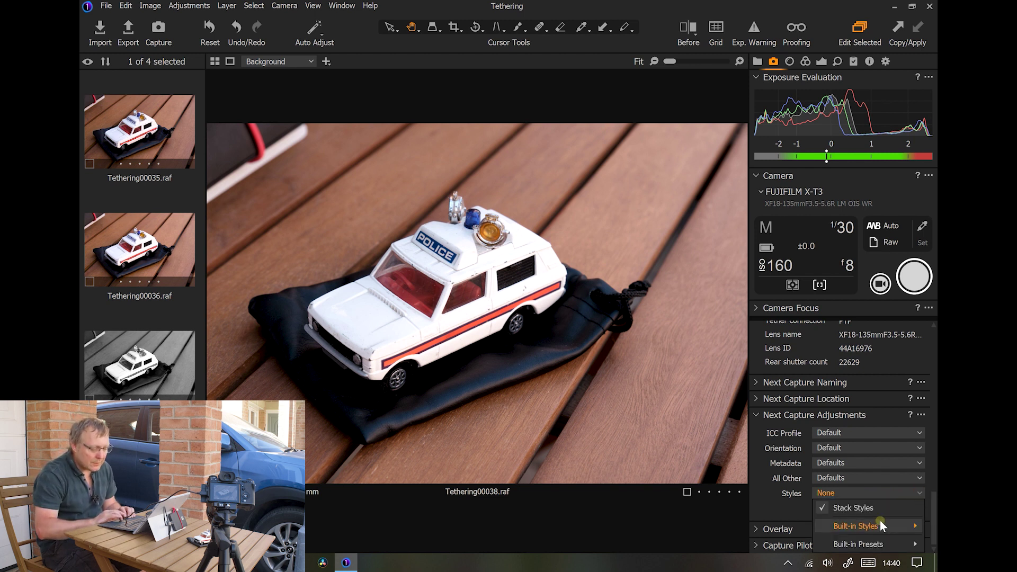
{"action": "mouse_move", "coordinate": [862, 524]}
{"action": "mouse_move", "coordinate": [777, 527]}
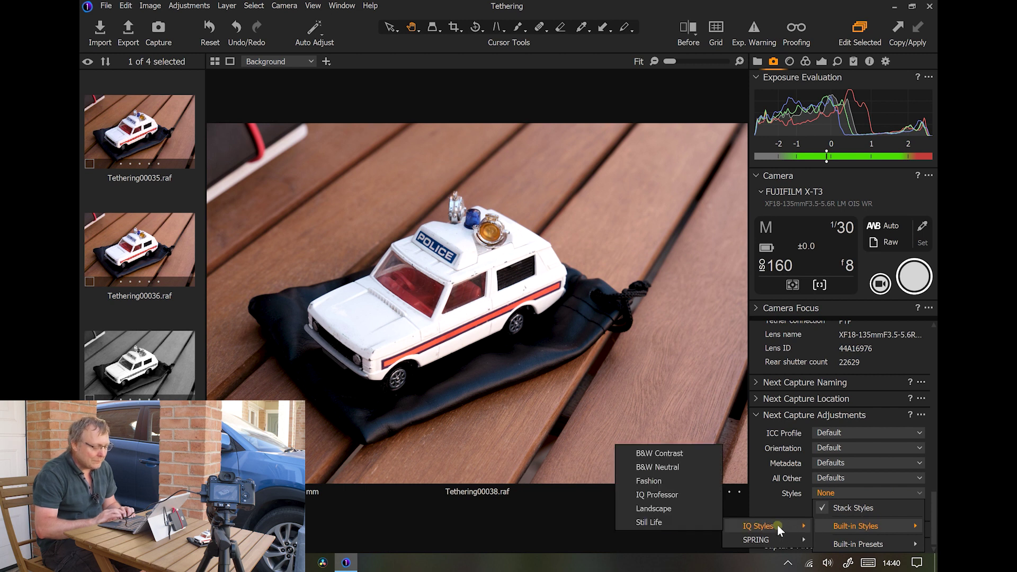
{"action": "left_click", "coordinate": [668, 453]}
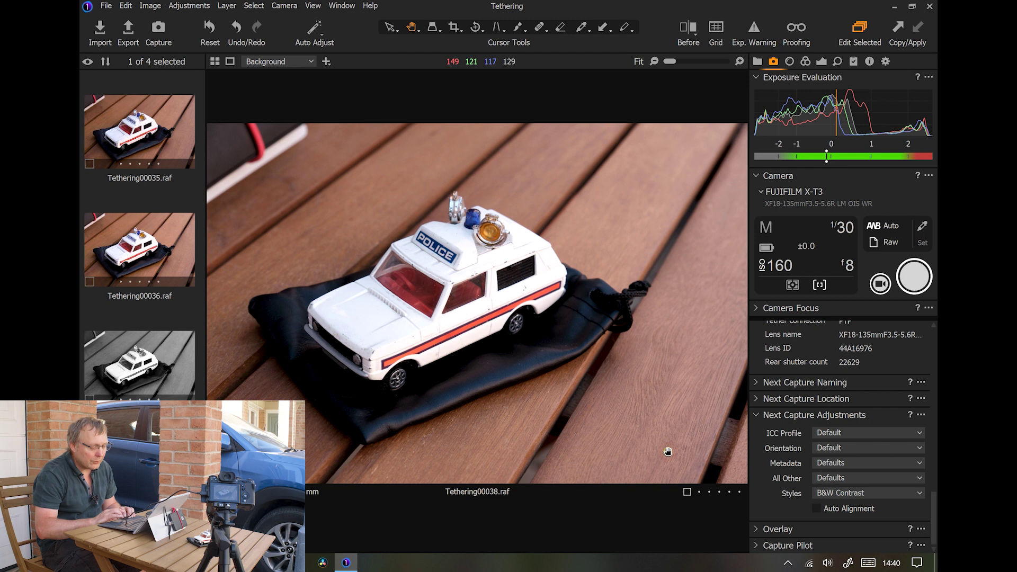
{"action": "left_click", "coordinate": [917, 270]}
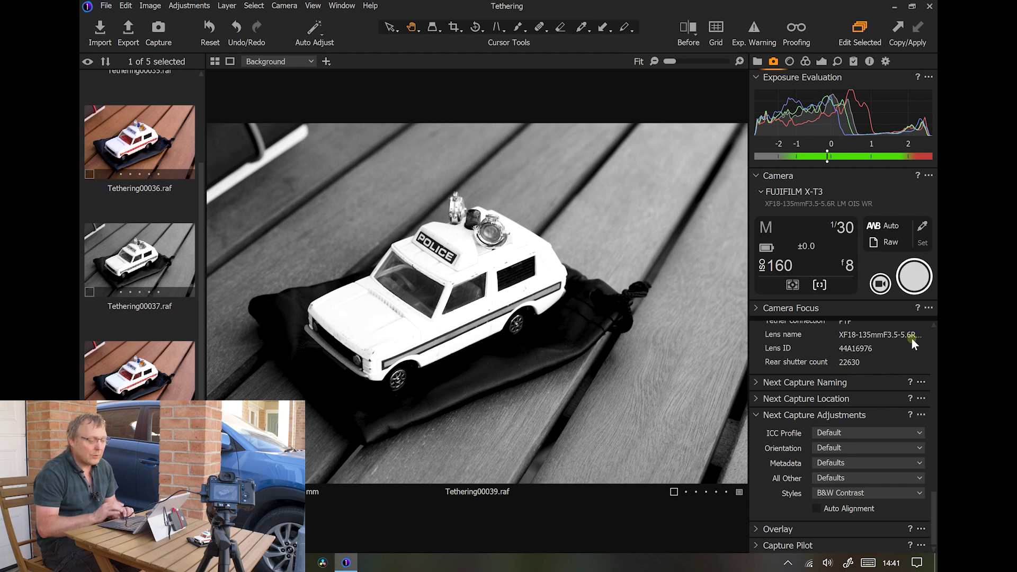
Reset the next-capture style to None and leave the All Other adjustments at Defaults.
{"action": "left_click", "coordinate": [911, 493]}
{"action": "left_click", "coordinate": [837, 530]}
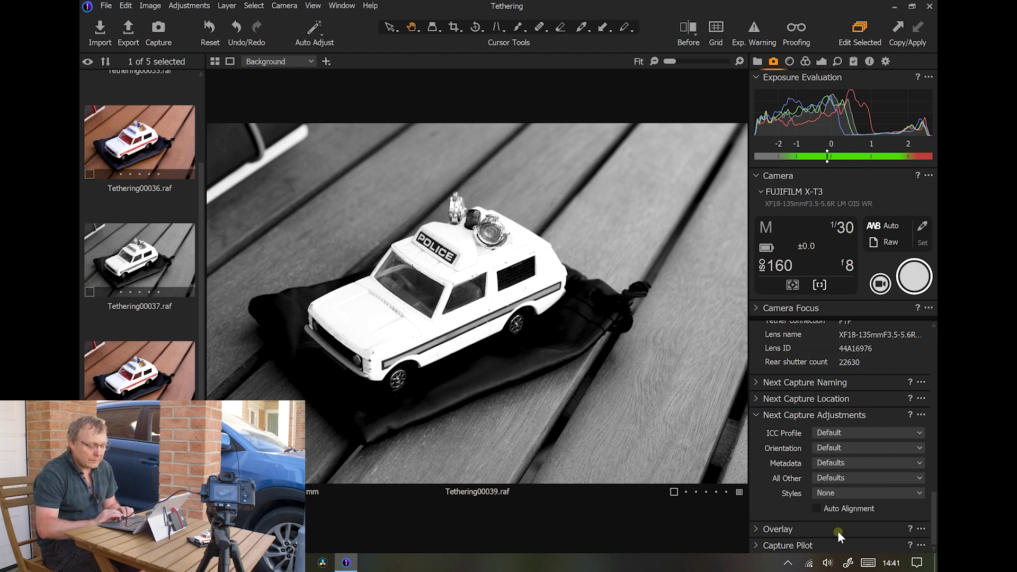
{"action": "left_click", "coordinate": [842, 478]}
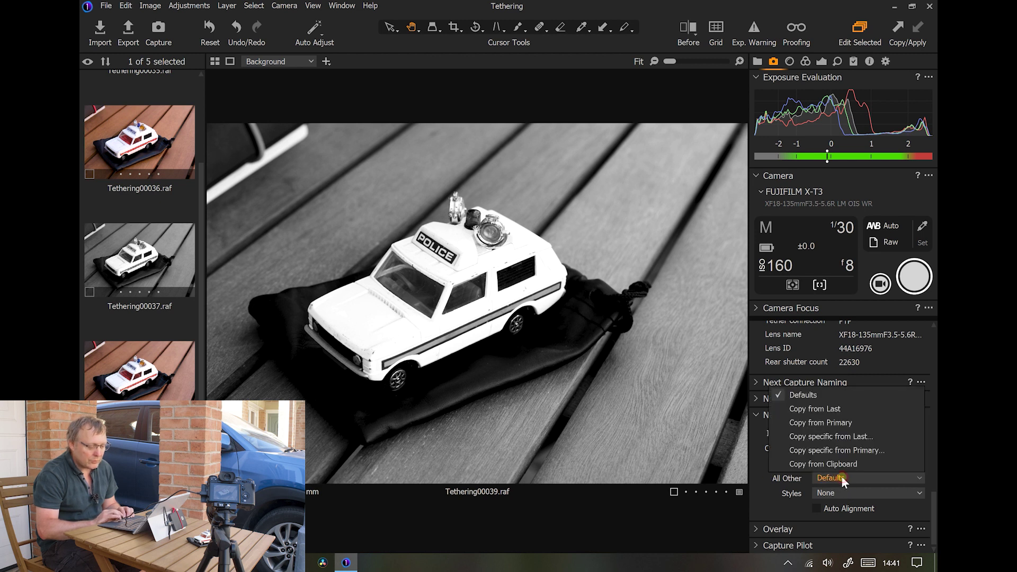
{"action": "left_click", "coordinate": [789, 479]}
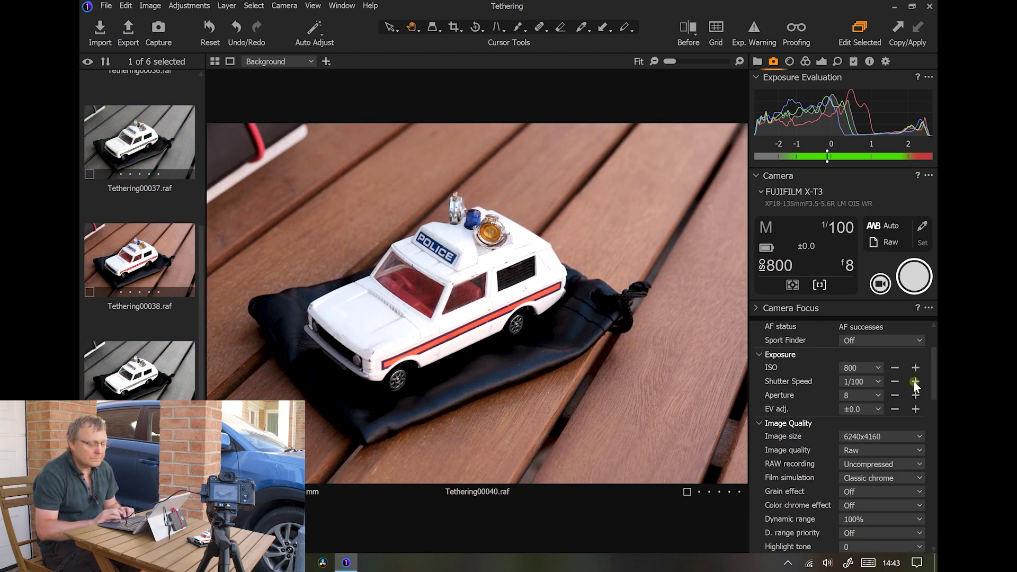
Capture colour shot Tethering00041 at ISO 800, 1/100 and briefly check highlights.
{"action": "left_click", "coordinate": [913, 278]}
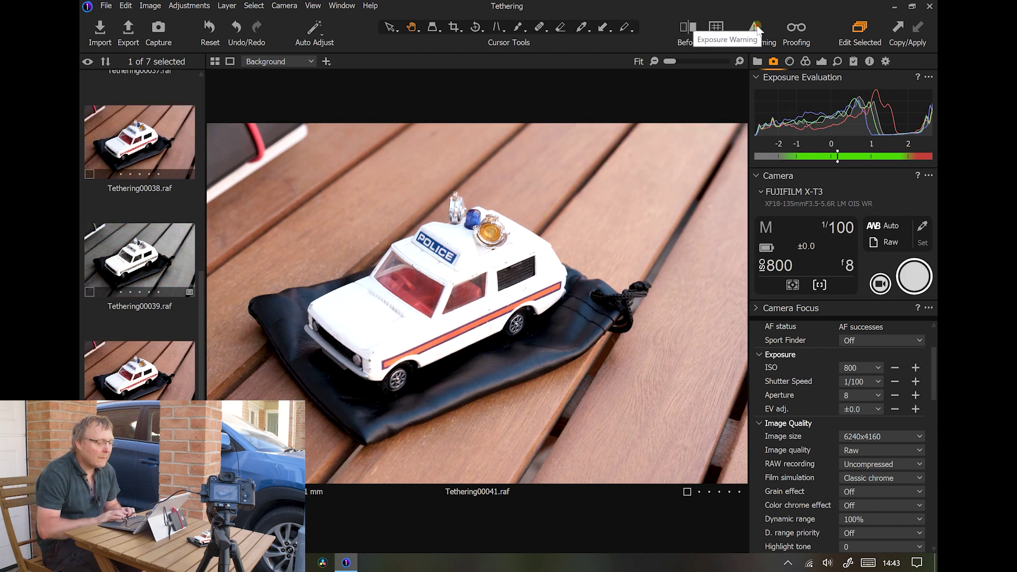
{"action": "left_click", "coordinate": [756, 28]}
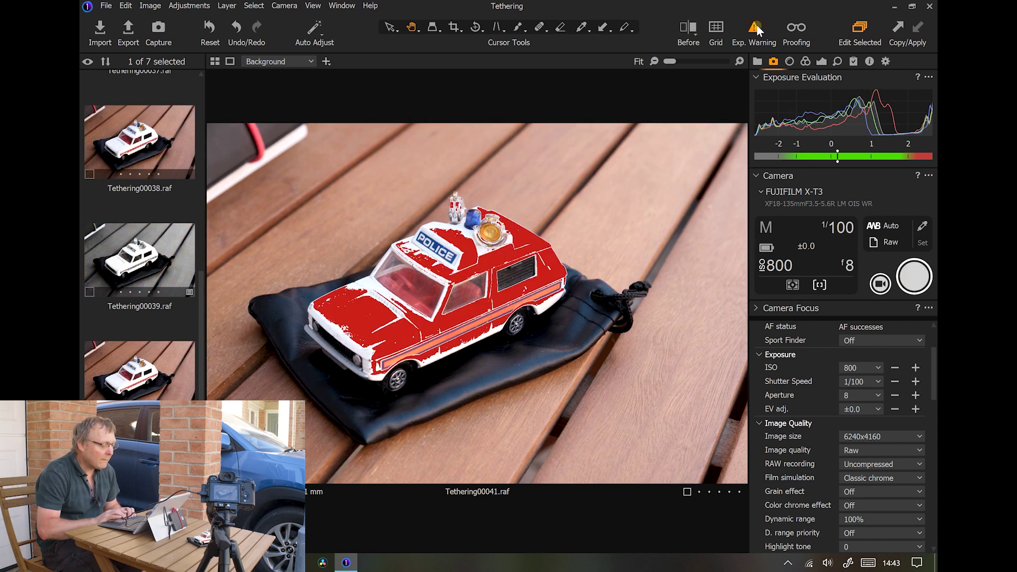
{"action": "left_click", "coordinate": [756, 28]}
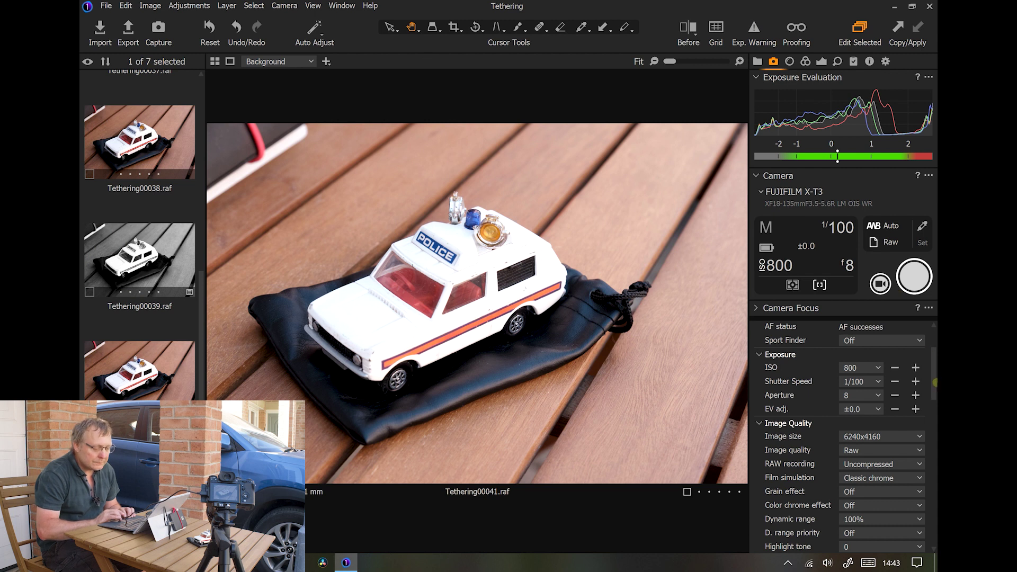
Stop the aperture down three steps to f11 and capture Tethering00042.
{"action": "left_click", "coordinate": [915, 395]}
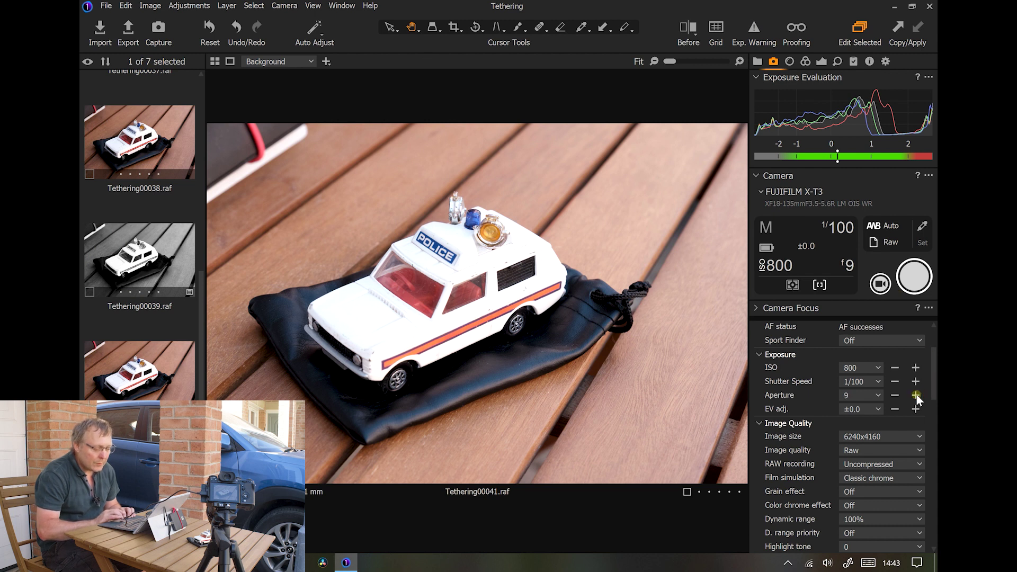
{"action": "left_click", "coordinate": [915, 395]}
{"action": "left_click", "coordinate": [915, 395]}
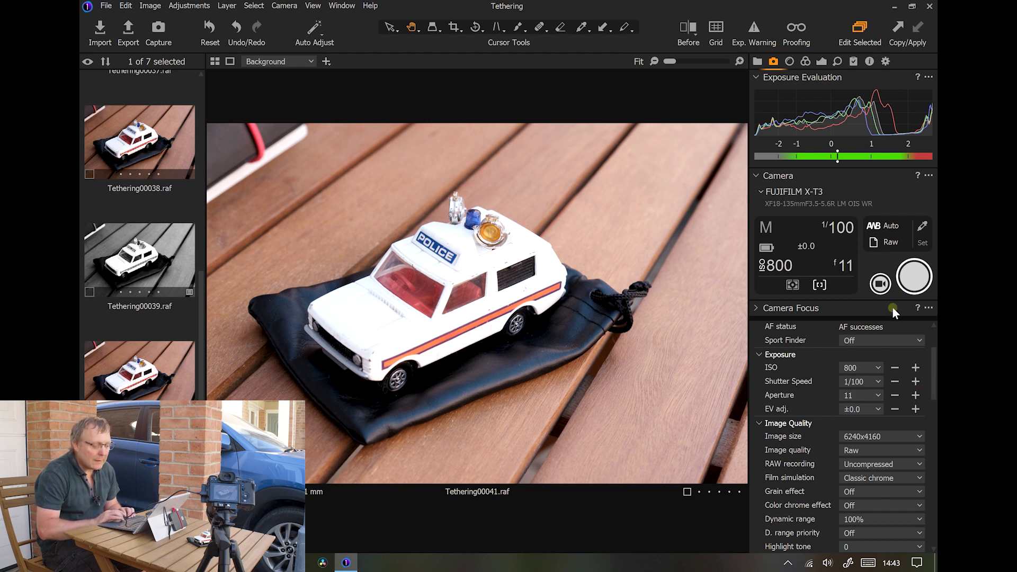
{"action": "left_click", "coordinate": [912, 279]}
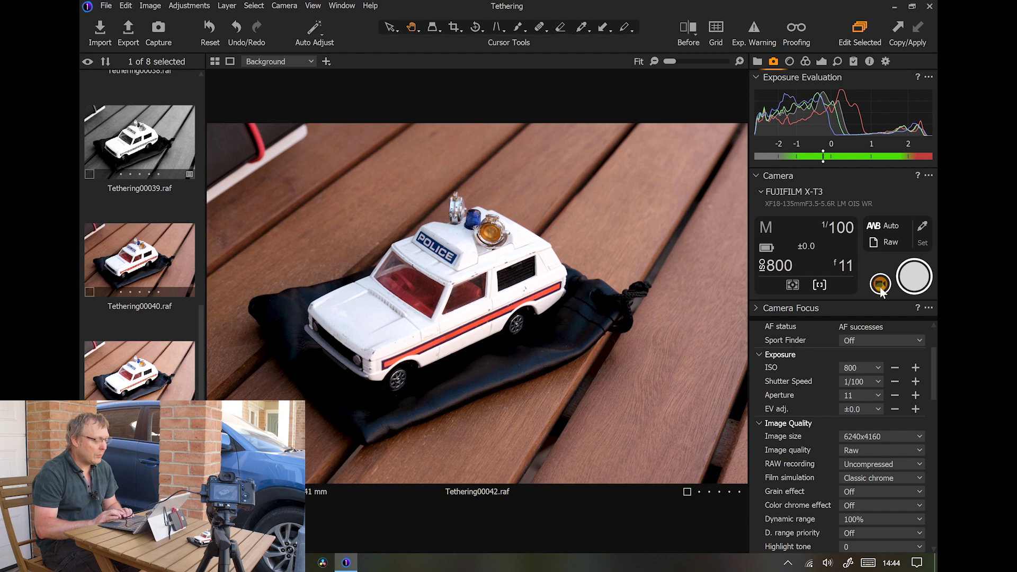
Open the Live View window and shrink it to a floating window.
{"action": "left_click", "coordinate": [880, 287]}
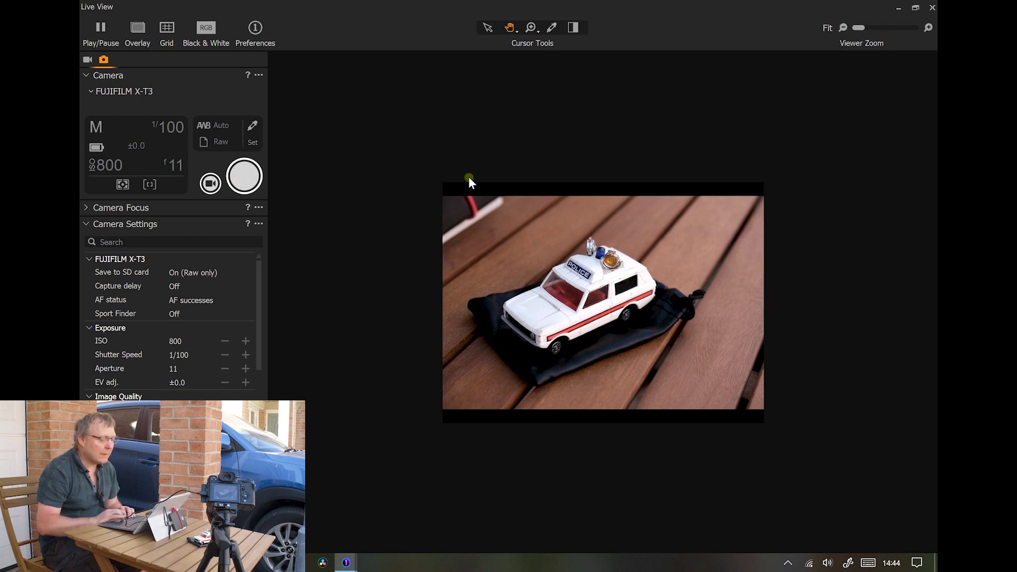
{"action": "left_click", "coordinate": [914, 9]}
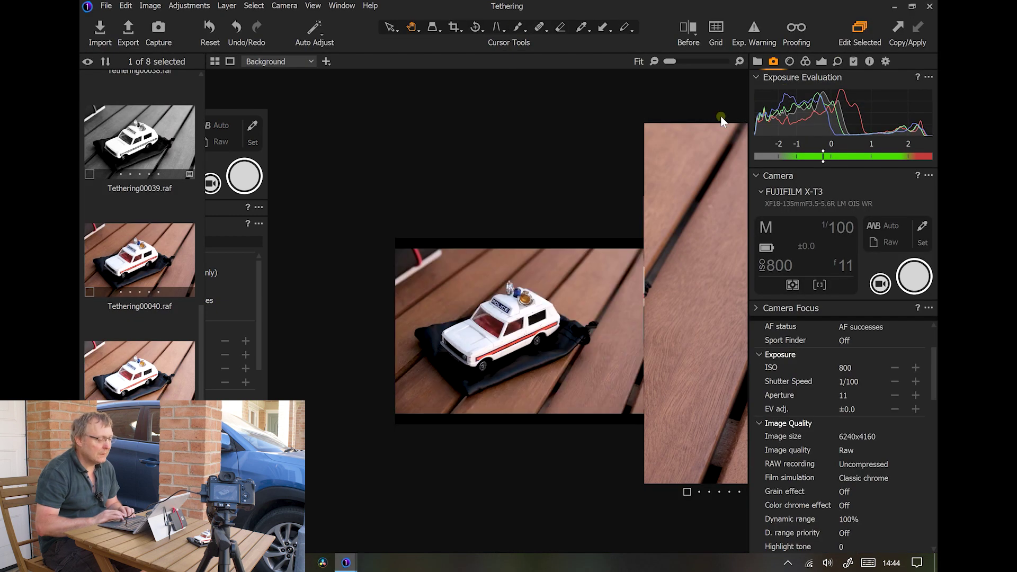
{"action": "left_click", "coordinate": [635, 118]}
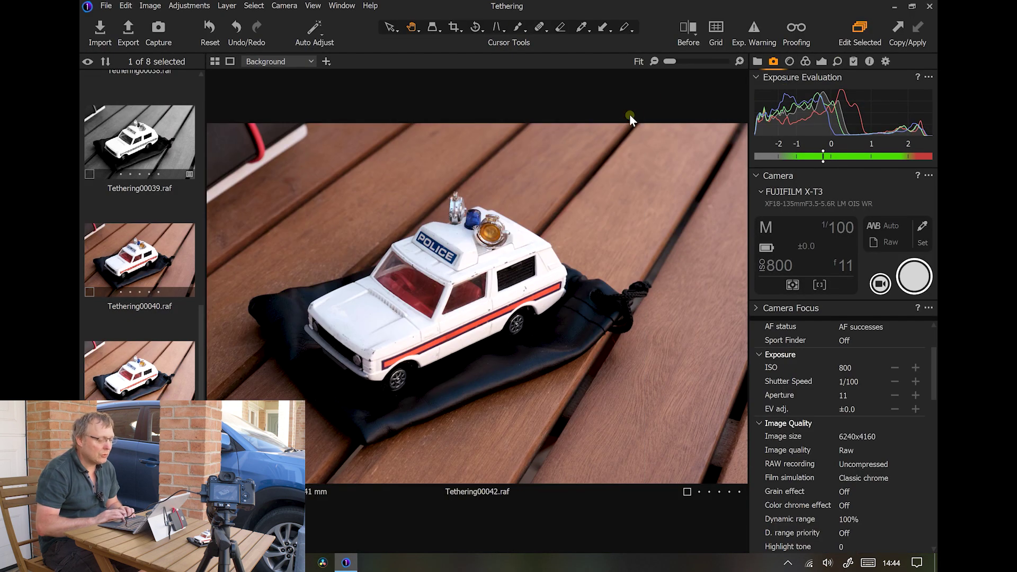